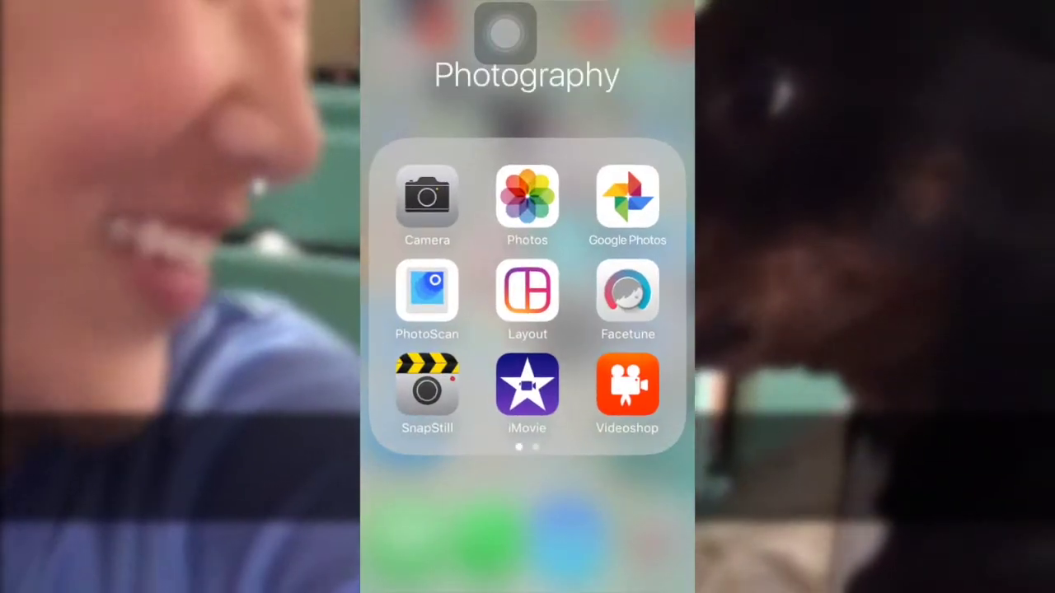
- Record a video with the phone camera, then leave the current movie for the project list
{"action": "left_click", "coordinate": [427, 197]}
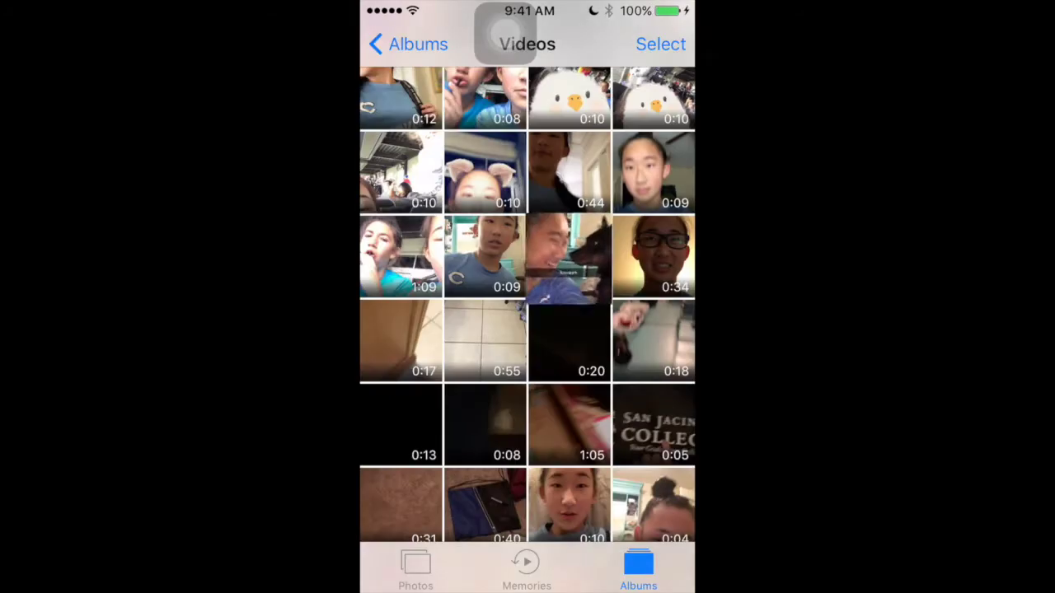
{"action": "key", "text": "super"}
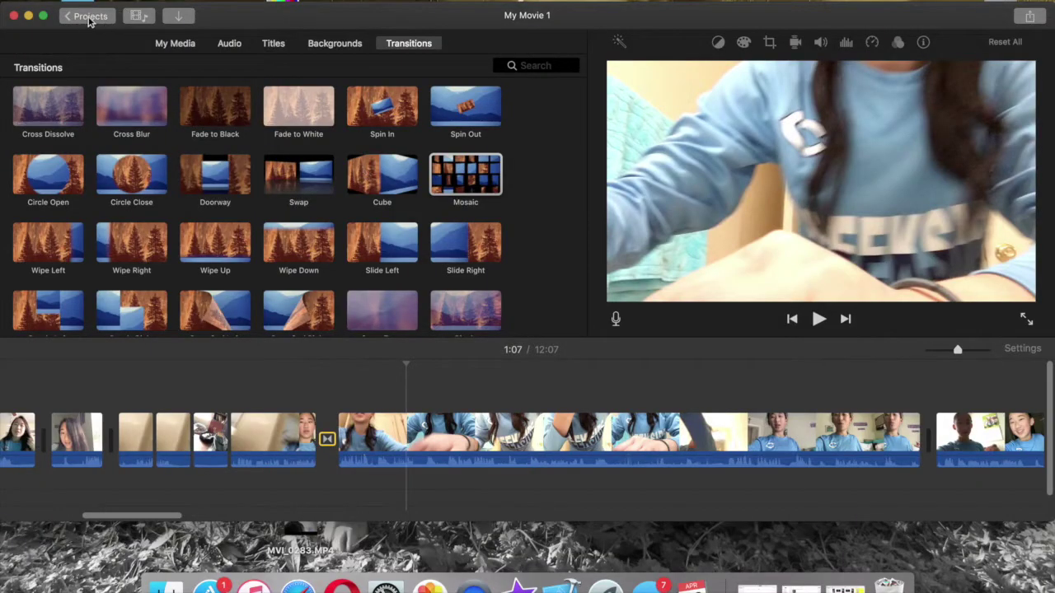
{"action": "left_click", "coordinate": [89, 17]}
- Rename the previous project to 'April 17-22' and create a new Movie project
{"action": "key", "text": "BackSpace"}
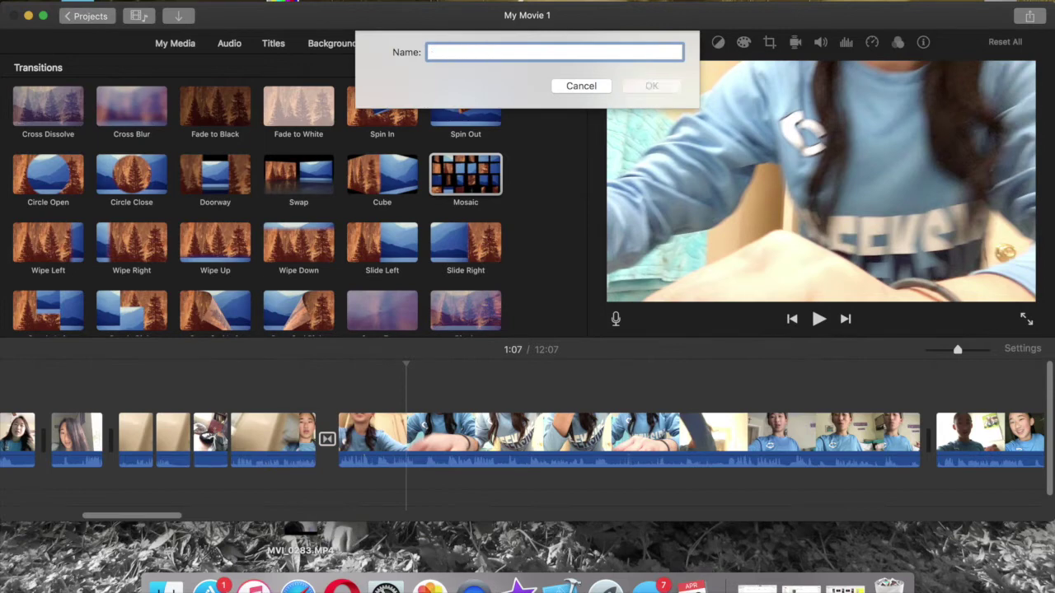
{"action": "type", "text": "A"}
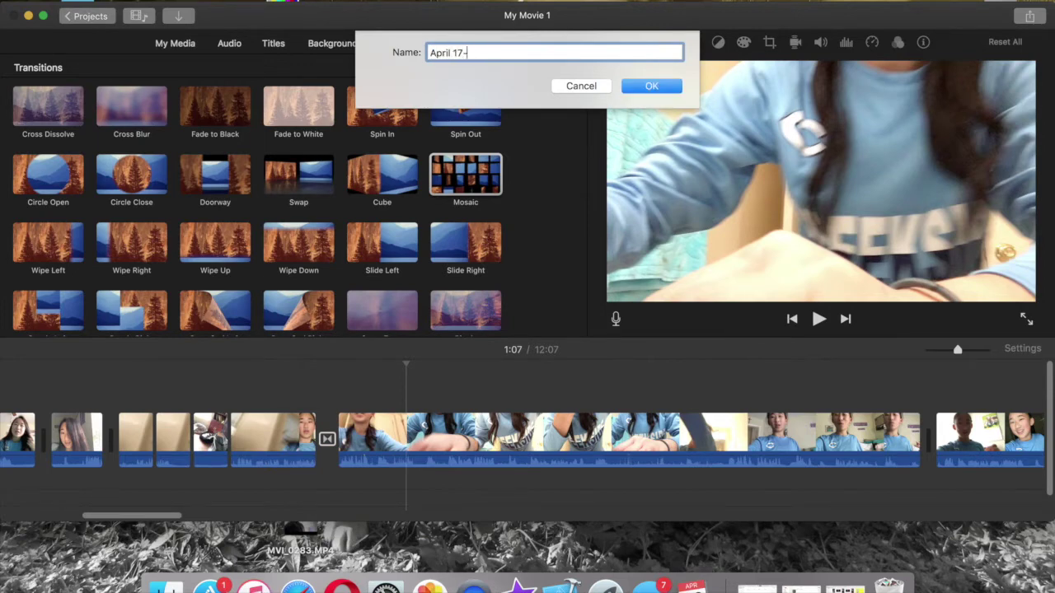
{"action": "type", "text": "pril 17-22"}
{"action": "key", "text": "Return"}
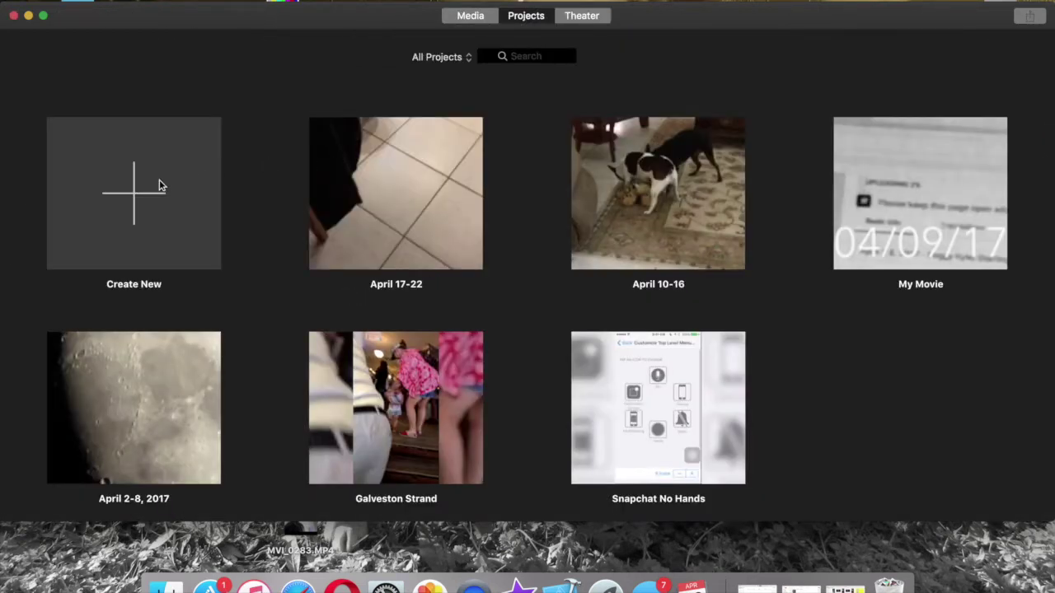
{"action": "left_click", "coordinate": [160, 187]}
{"action": "left_click", "coordinate": [161, 267]}
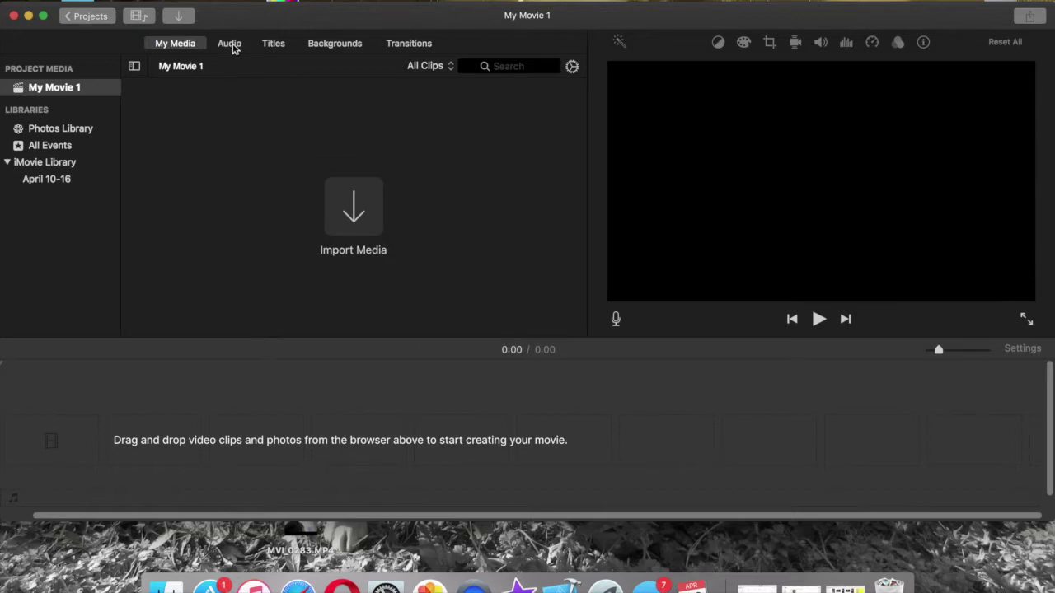
- Import the clip from the connected iPhone and drag it onto the timeline
{"action": "left_click", "coordinate": [178, 15]}
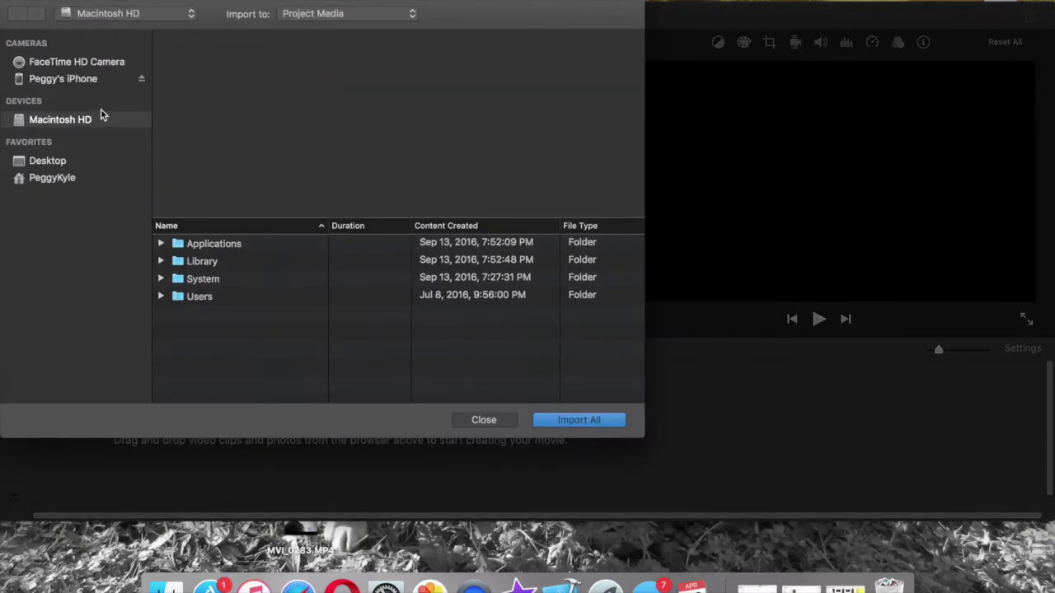
{"action": "left_click", "coordinate": [63, 78]}
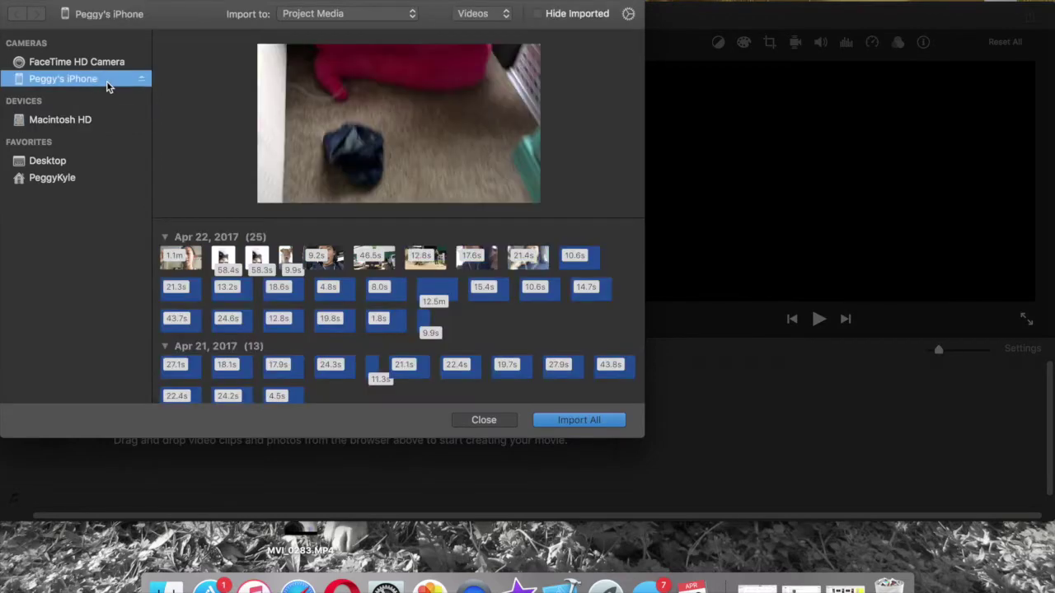
{"action": "left_click", "coordinate": [581, 426]}
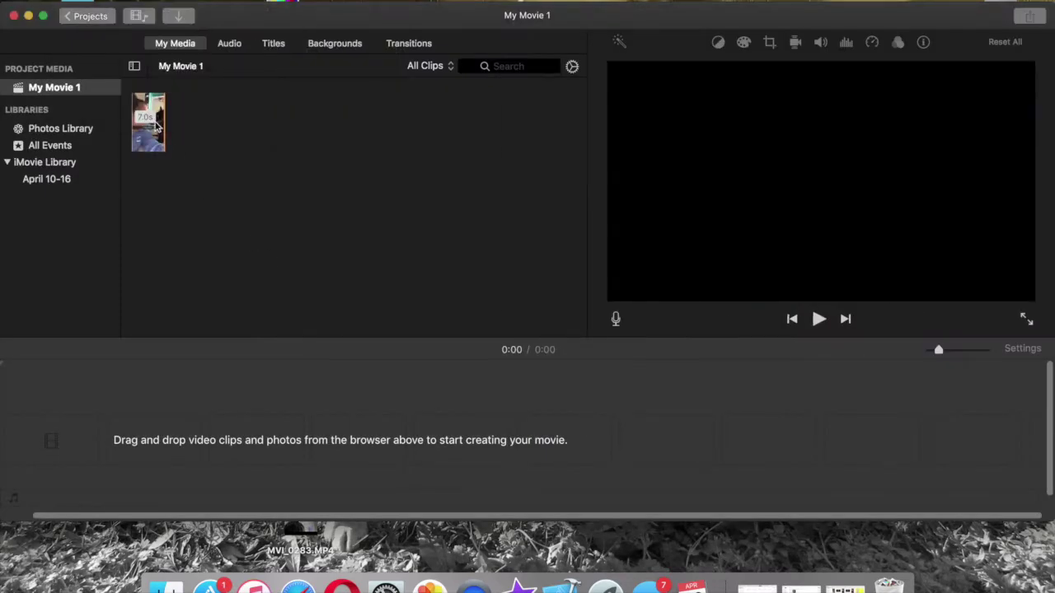
{"action": "left_click_drag", "start_coordinate": [155, 124], "coordinate": [59, 441]}
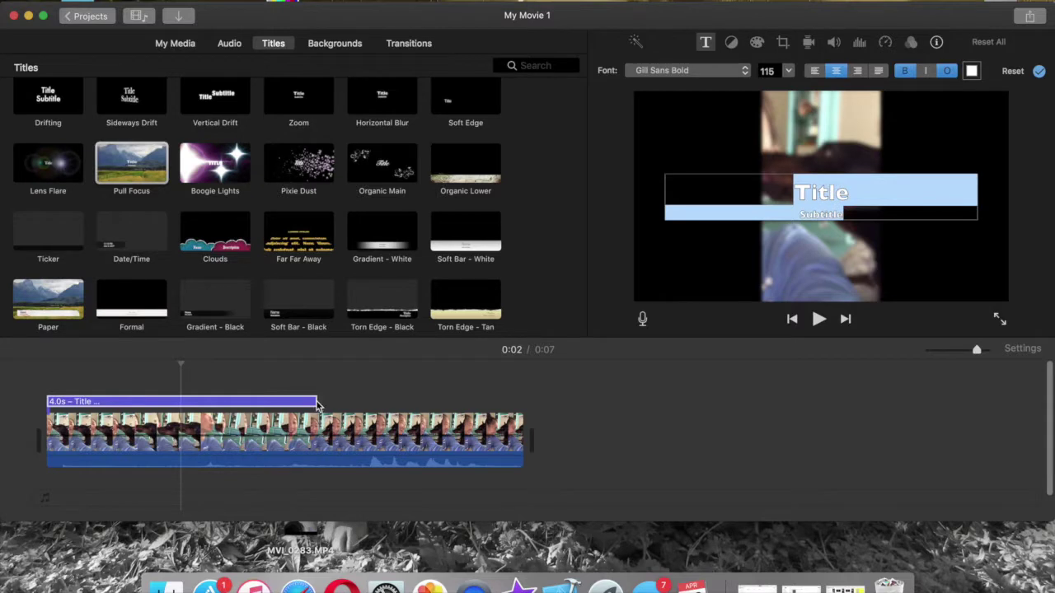
- Stretch the title on the timeline to cover the full 7-second clip
{"action": "left_click", "coordinate": [317, 403]}
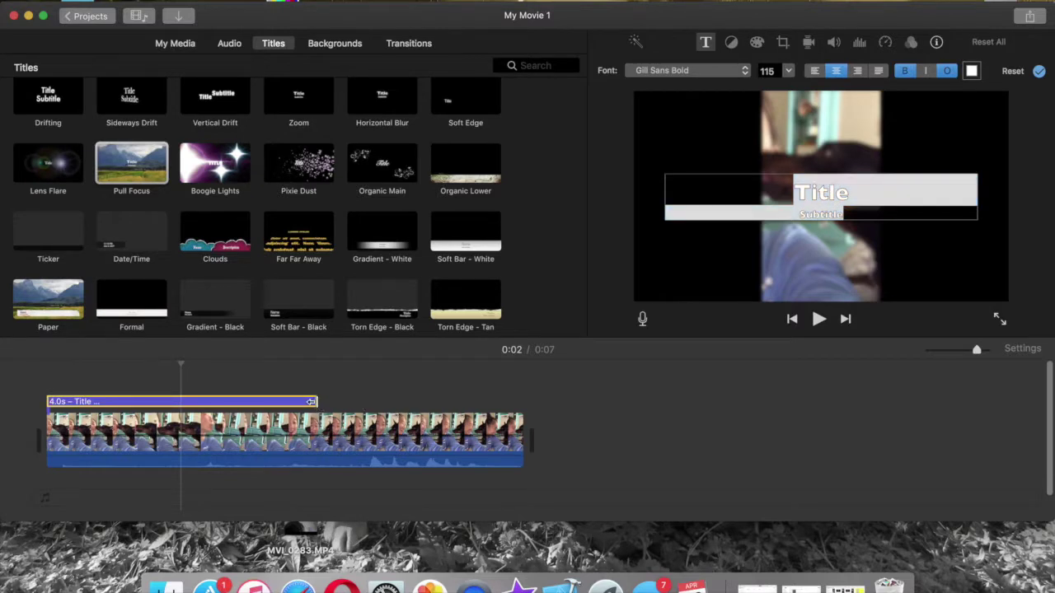
{"action": "left_click_drag", "start_coordinate": [322, 401], "coordinate": [527, 389]}
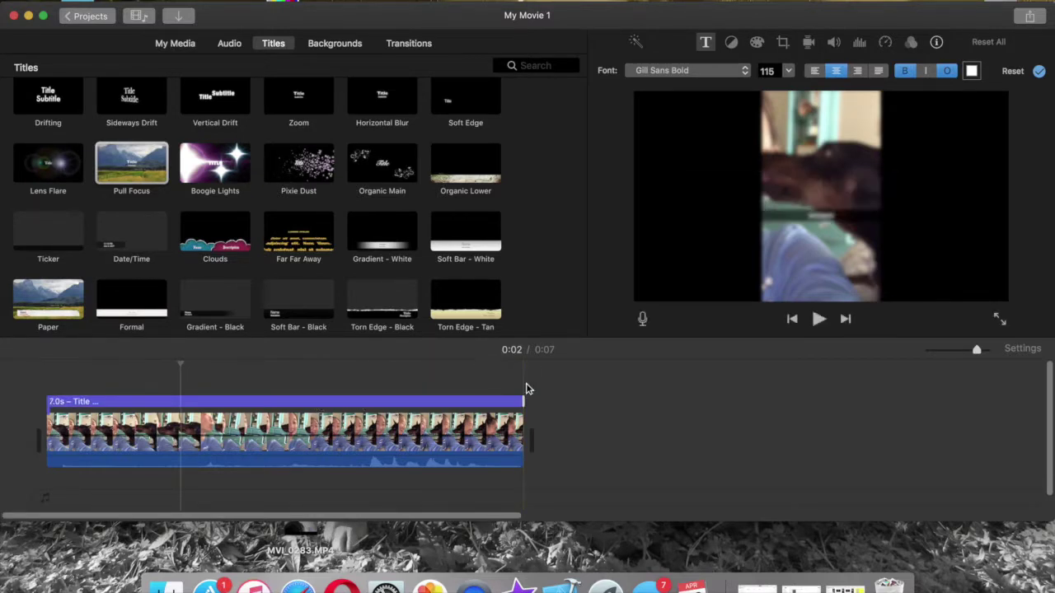
{"action": "left_click", "coordinate": [417, 404]}
- Delete the title's Title and Subtitle text, then return to the movie start
{"action": "left_click", "coordinate": [868, 203]}
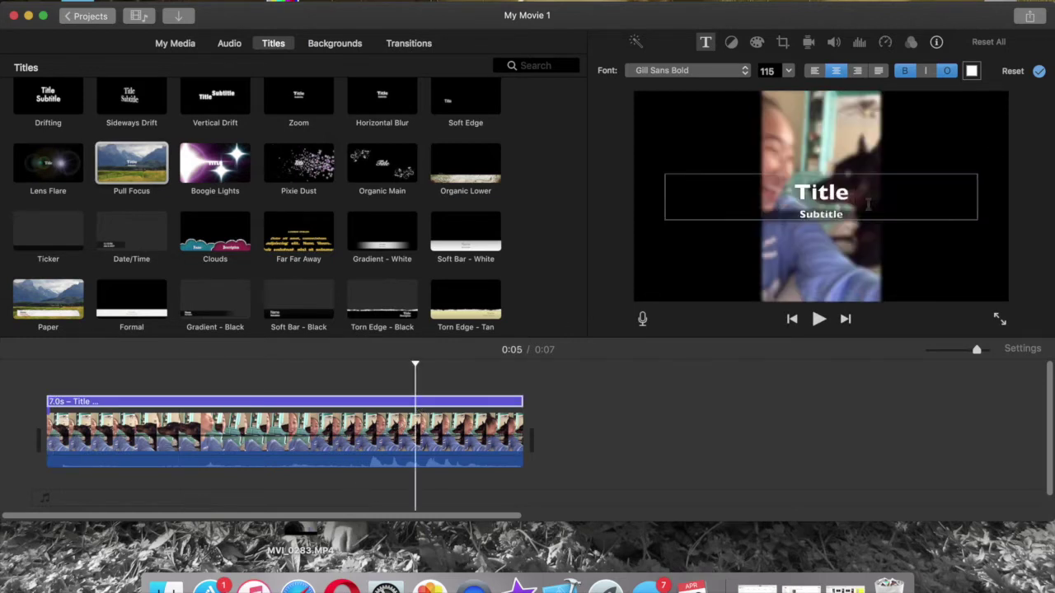
{"action": "left_click_drag", "start_coordinate": [868, 205], "coordinate": [809, 202]}
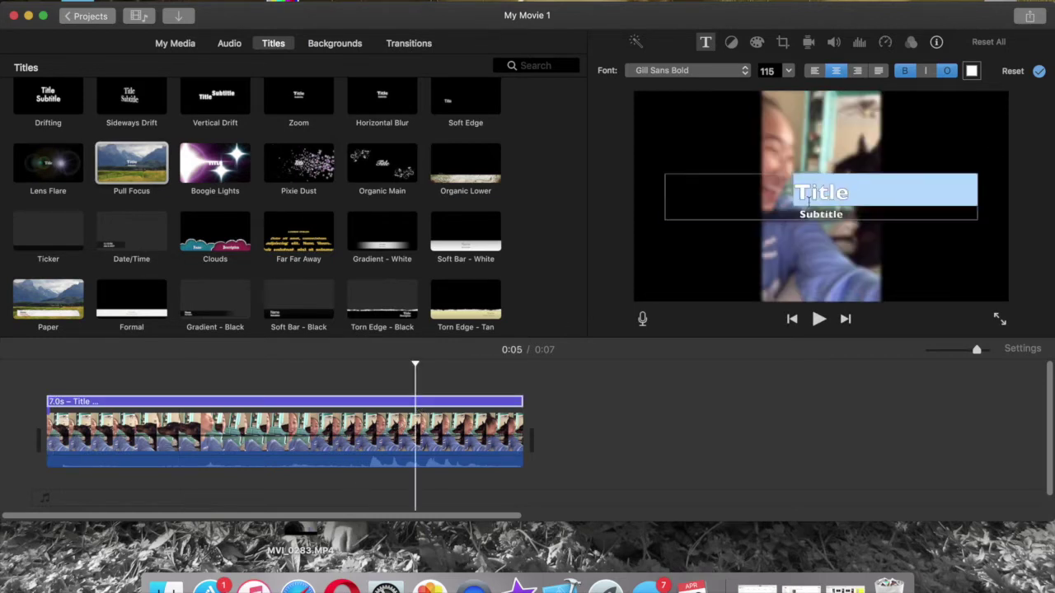
{"action": "key", "text": "BackSpace"}
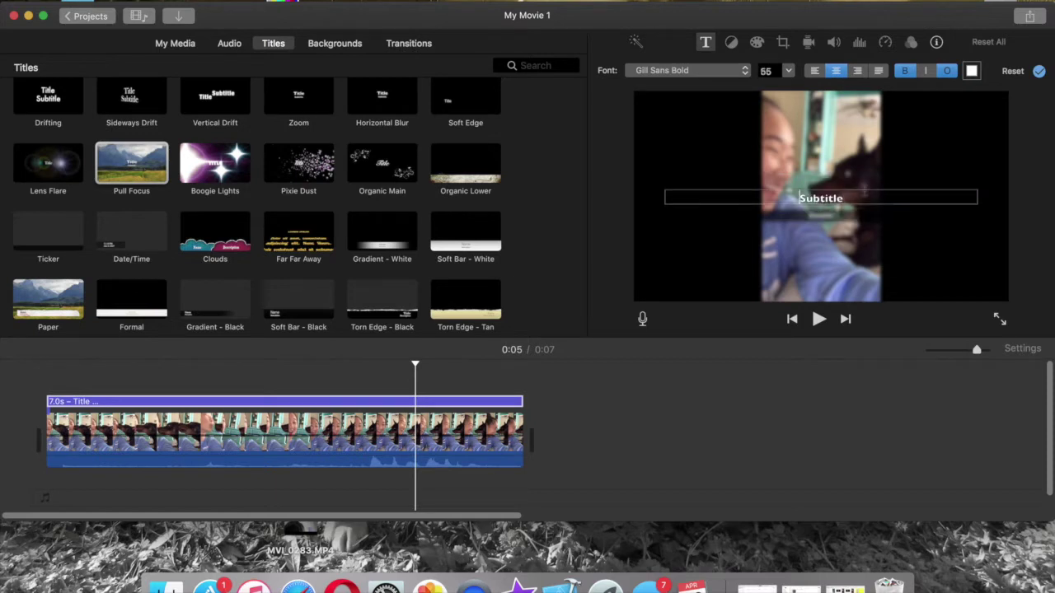
{"action": "key", "text": "super+a"}
{"action": "key", "text": "BackSpace"}
{"action": "left_click", "coordinate": [665, 242]}
{"action": "key", "text": "Home"}
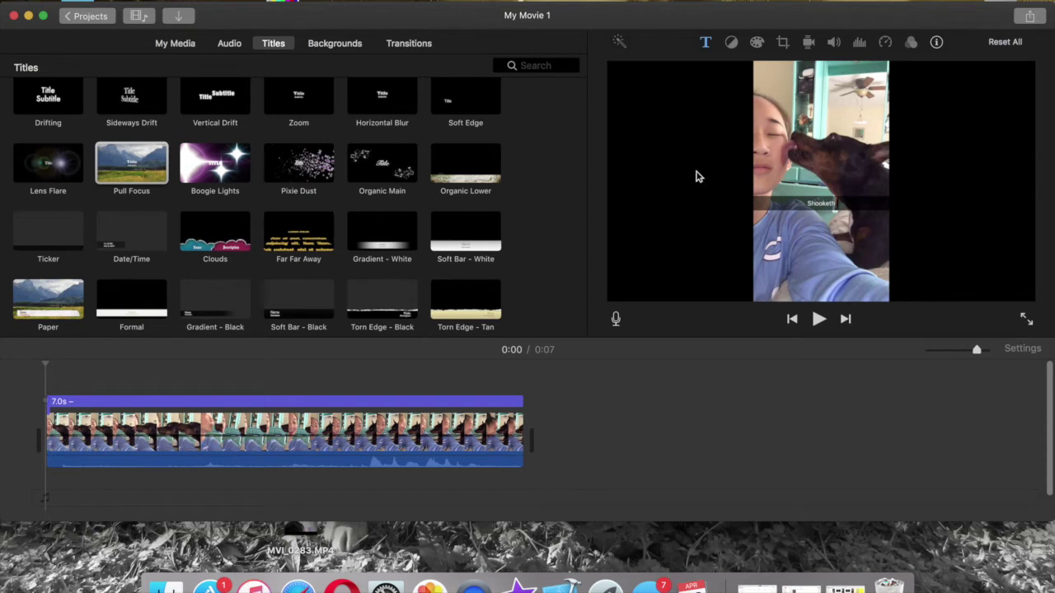
- Apply Crop to Fill to the clip and position the crop over the face and dog
{"action": "left_click", "coordinate": [459, 445]}
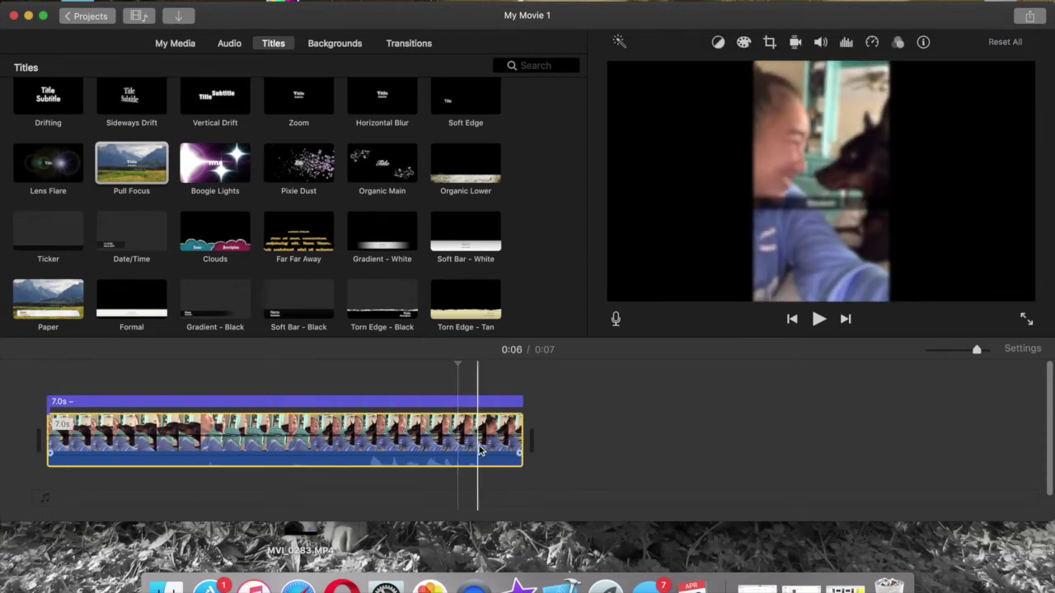
{"action": "left_click", "coordinate": [770, 42]}
{"action": "left_click", "coordinate": [692, 75]}
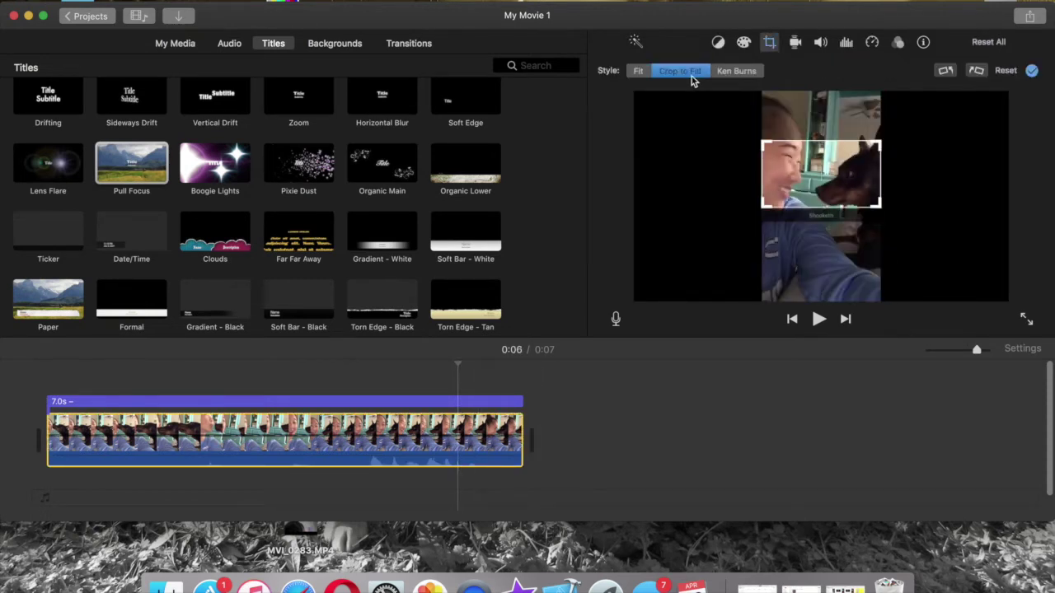
{"action": "mouse_move", "coordinate": [825, 179]}
{"action": "left_mouse_down"}
{"action": "mouse_move", "coordinate": [829, 130]}
{"action": "mouse_move", "coordinate": [816, 147]}
{"action": "mouse_move", "coordinate": [831, 211]}
{"action": "mouse_move", "coordinate": [890, 205]}
{"action": "mouse_move", "coordinate": [844, 212]}
{"action": "mouse_move", "coordinate": [819, 267]}
{"action": "mouse_move", "coordinate": [821, 128]}
{"action": "mouse_move", "coordinate": [824, 198]}
{"action": "left_mouse_up"}
- Export the movie as a 720p, High-quality file saved to the Desktop
{"action": "left_click", "coordinate": [91, 387]}
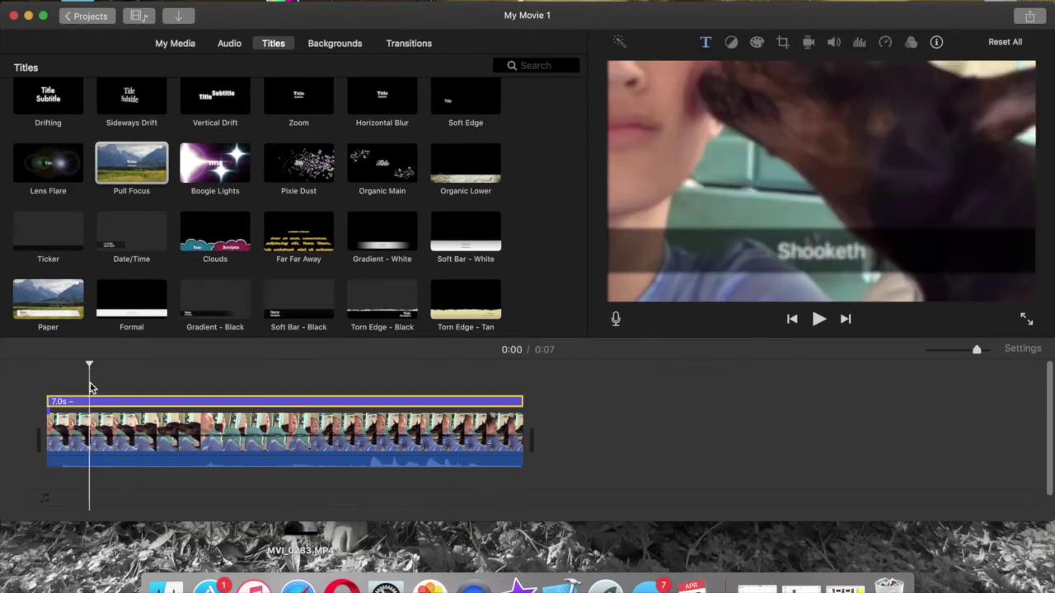
{"action": "left_click", "coordinate": [1030, 16]}
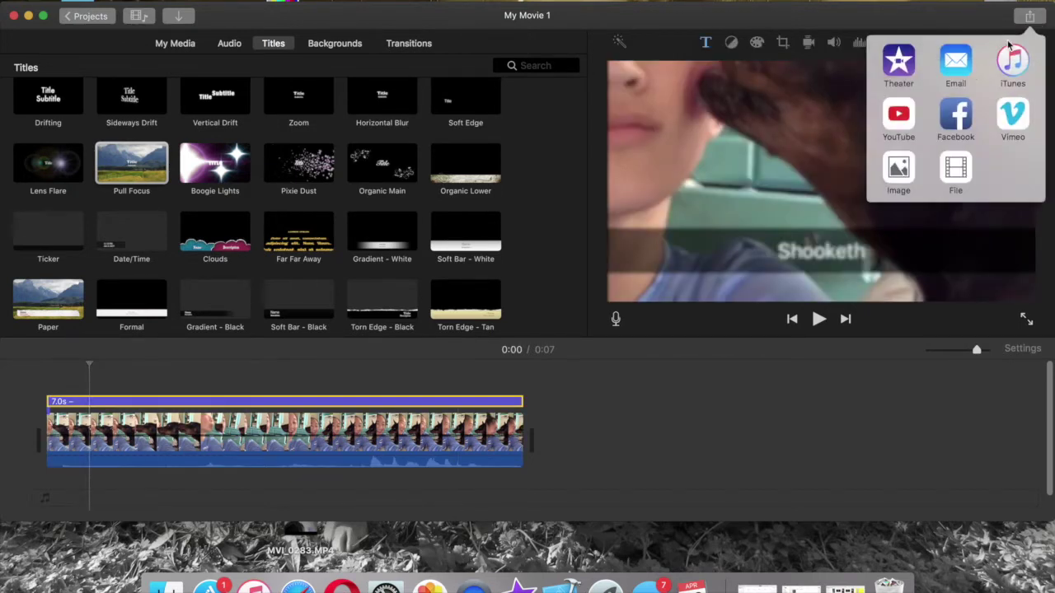
{"action": "left_click", "coordinate": [953, 169]}
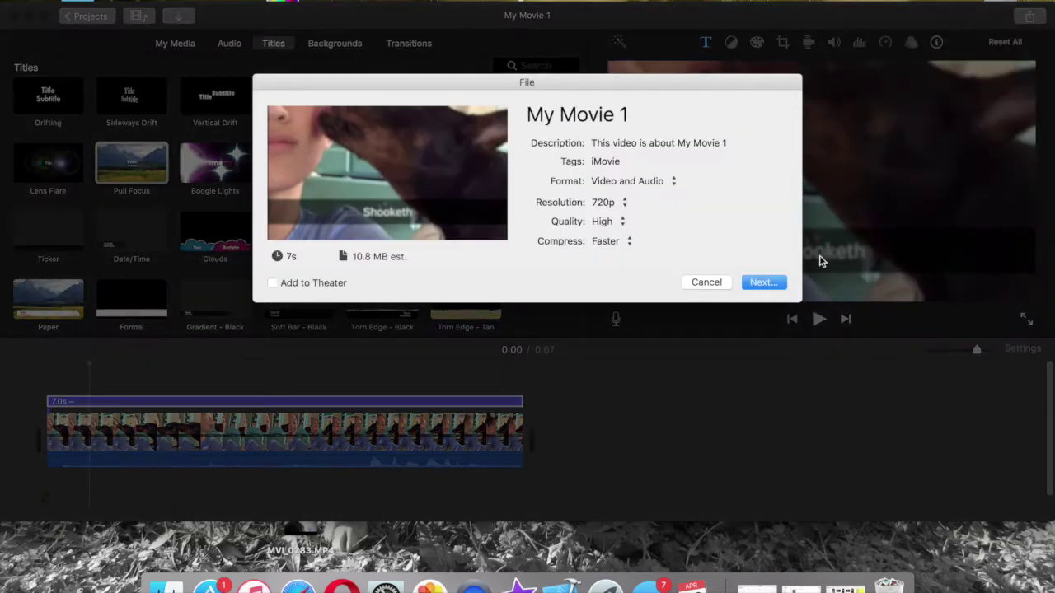
{"action": "left_click", "coordinate": [764, 283]}
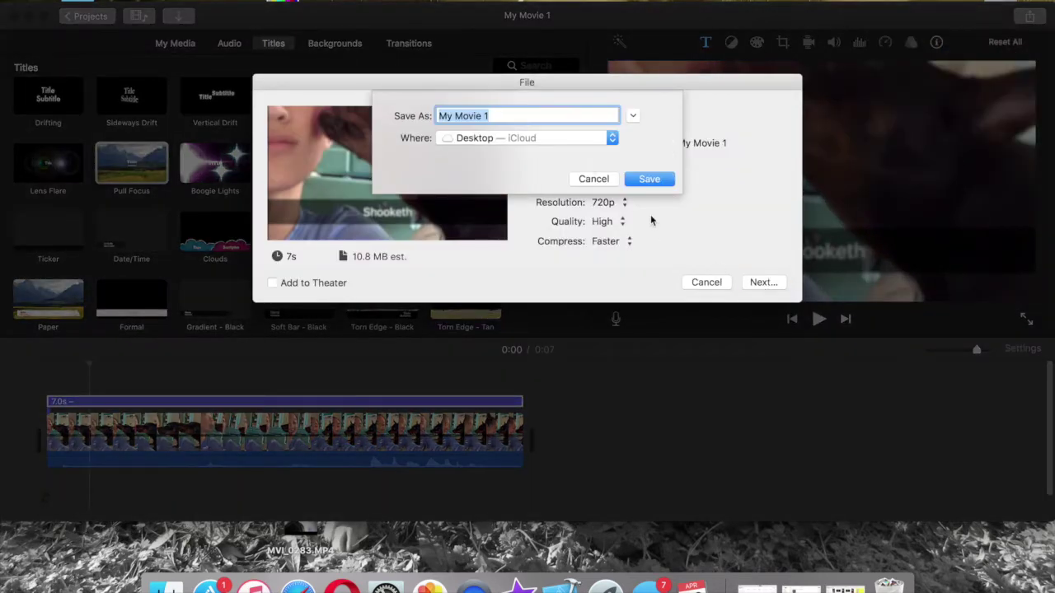
{"action": "left_click", "coordinate": [651, 179]}
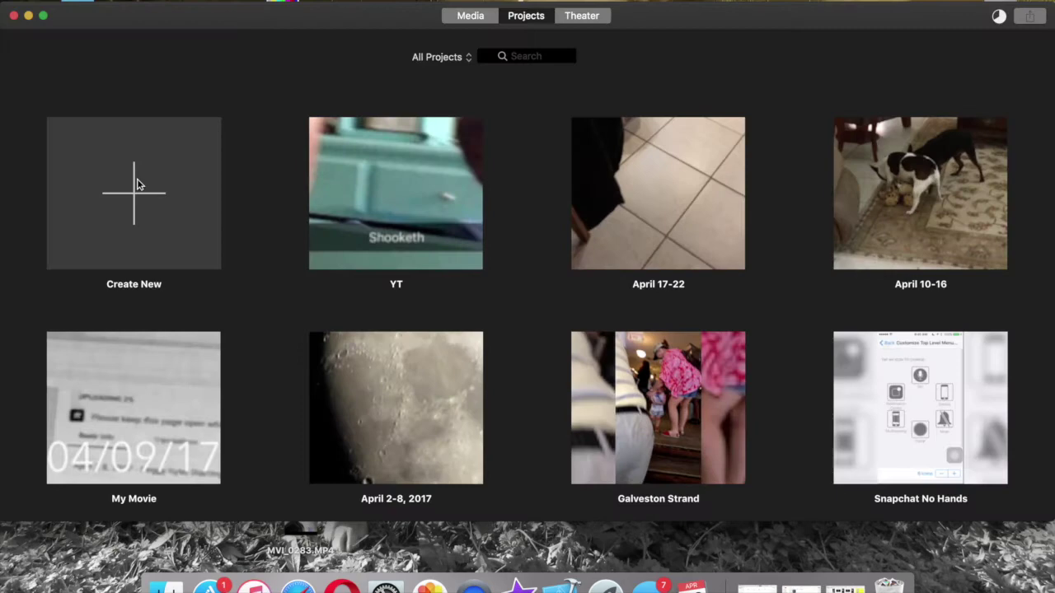
- Create a new movie project and import the clip into it
{"action": "left_click", "coordinate": [138, 188]}
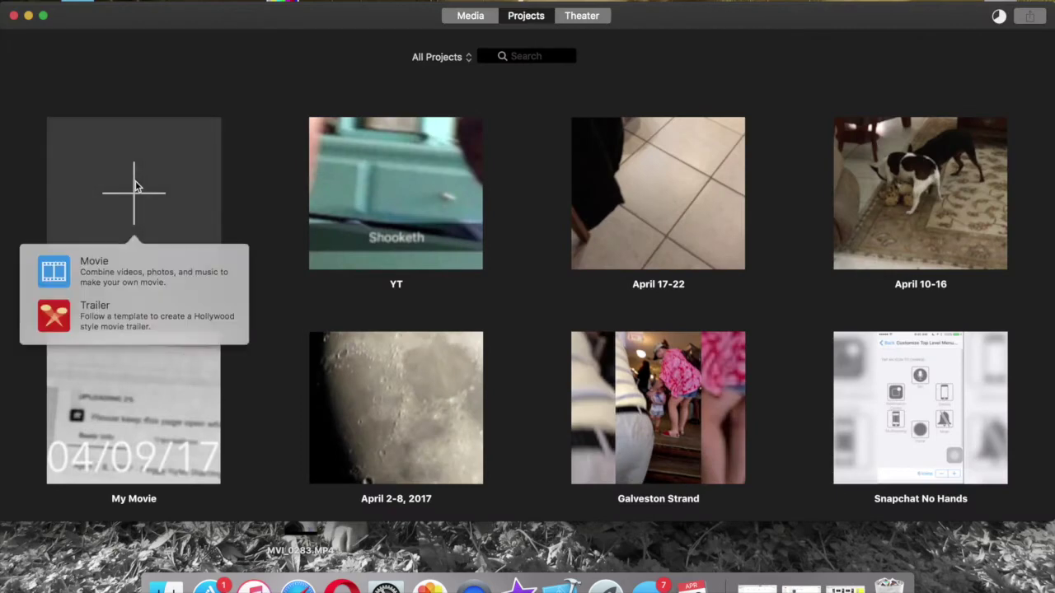
{"action": "left_click", "coordinate": [139, 272]}
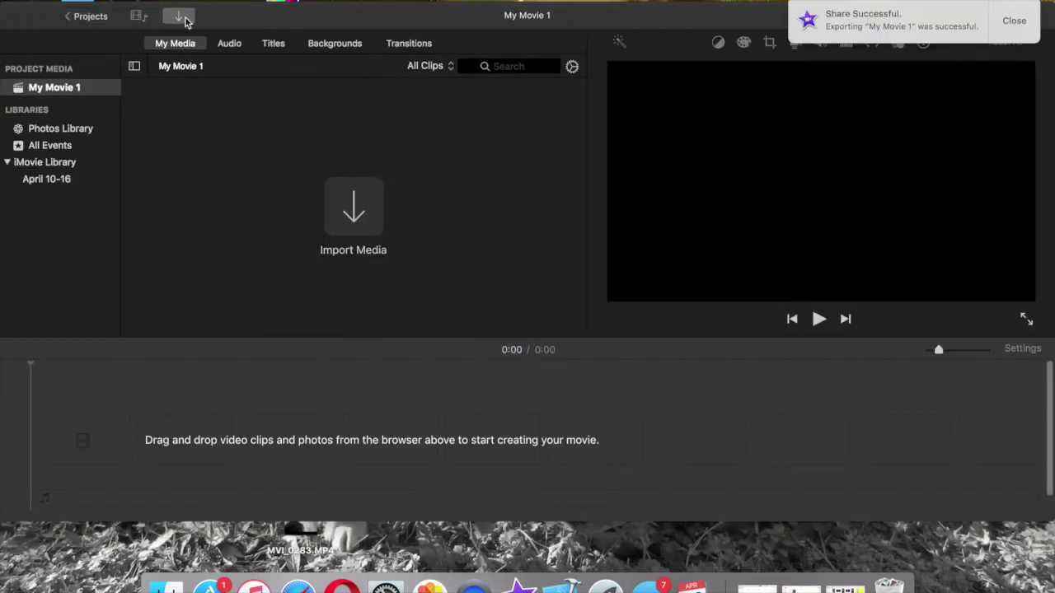
{"action": "left_click", "coordinate": [181, 16]}
{"action": "scroll", "coordinate": [307, 338], "scroll_direction": "down", "scroll_amount": 5}
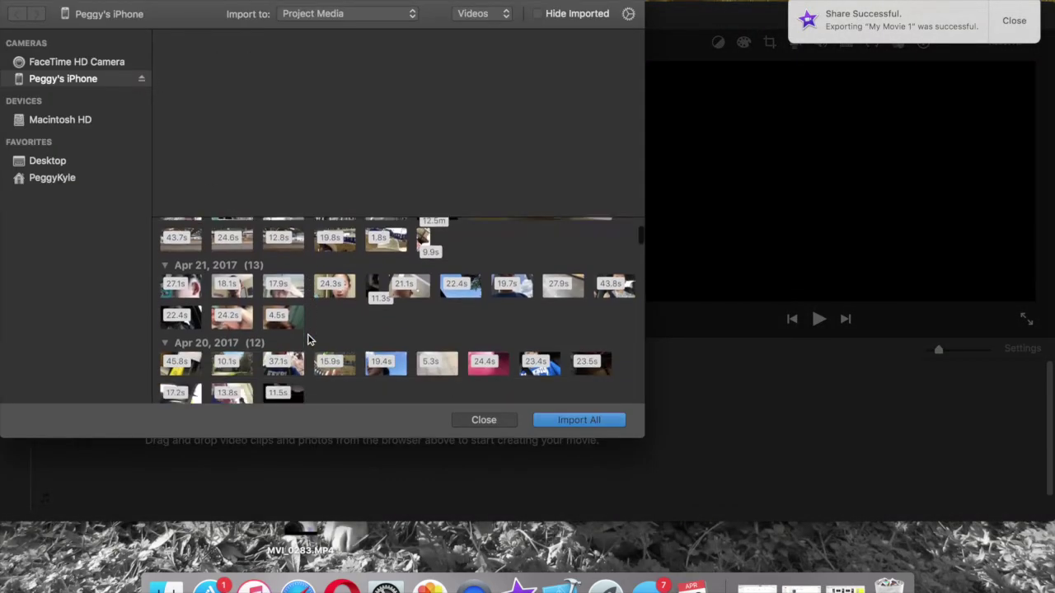
{"action": "left_click", "coordinate": [563, 420]}
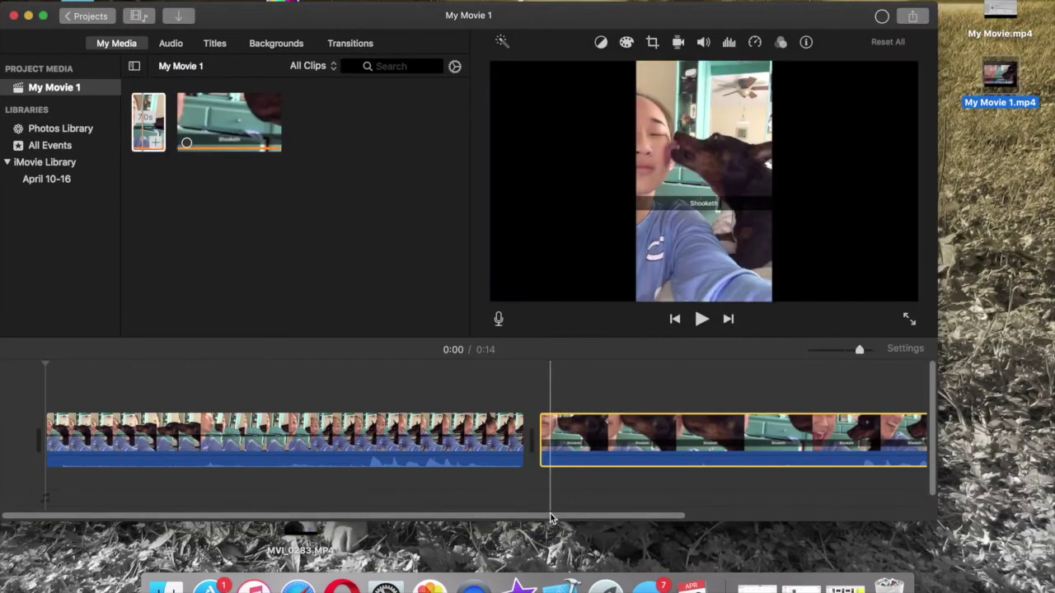
- Stack the portrait clip above the wide clip on the timeline and play it
{"action": "left_click_drag", "start_coordinate": [549, 518], "coordinate": [580, 521]}
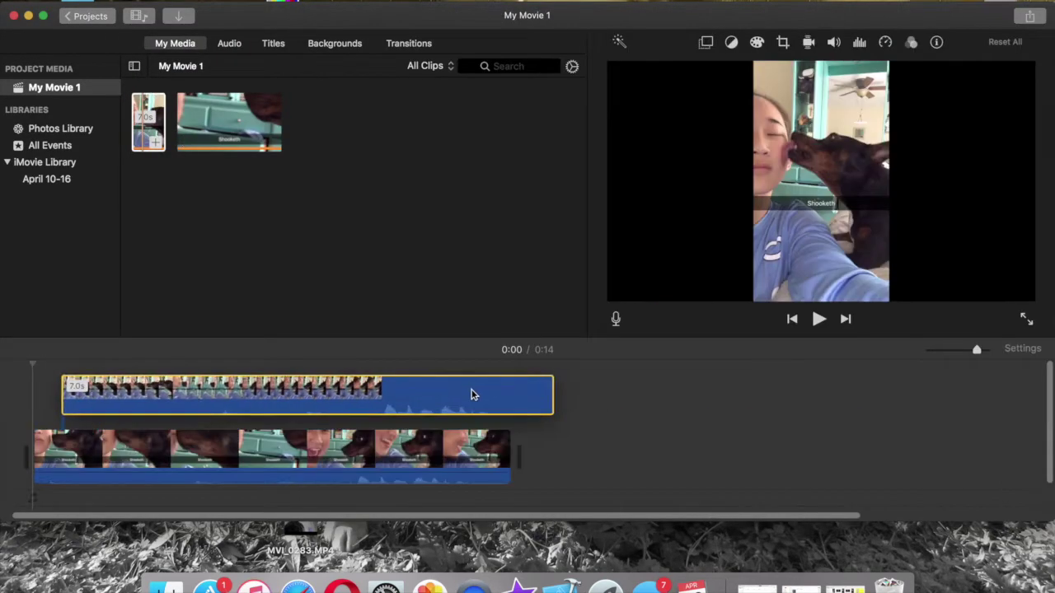
{"action": "left_click_drag", "start_coordinate": [471, 393], "coordinate": [431, 386]}
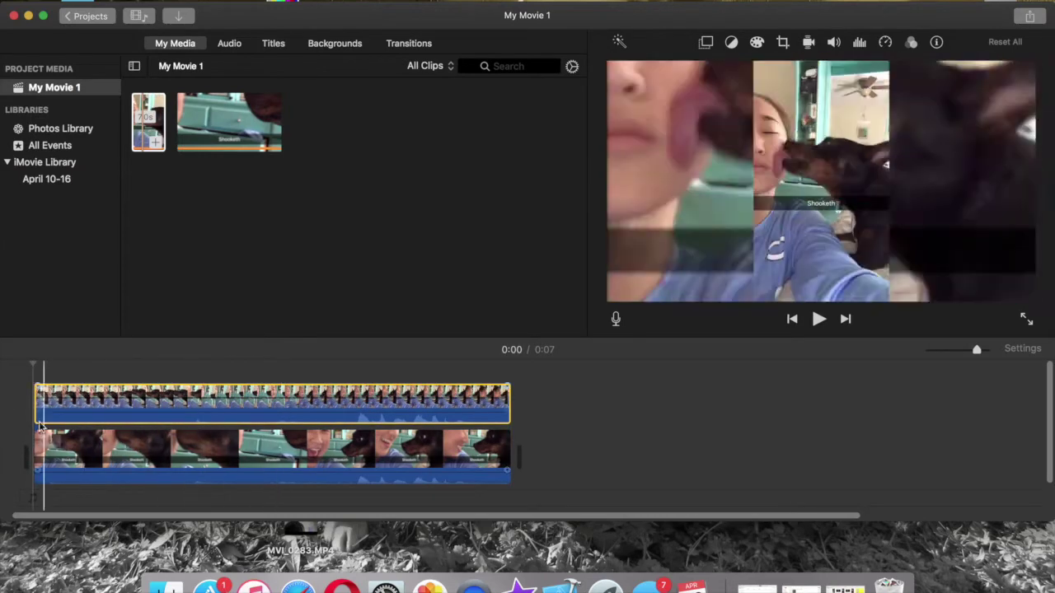
{"action": "key", "text": "space"}
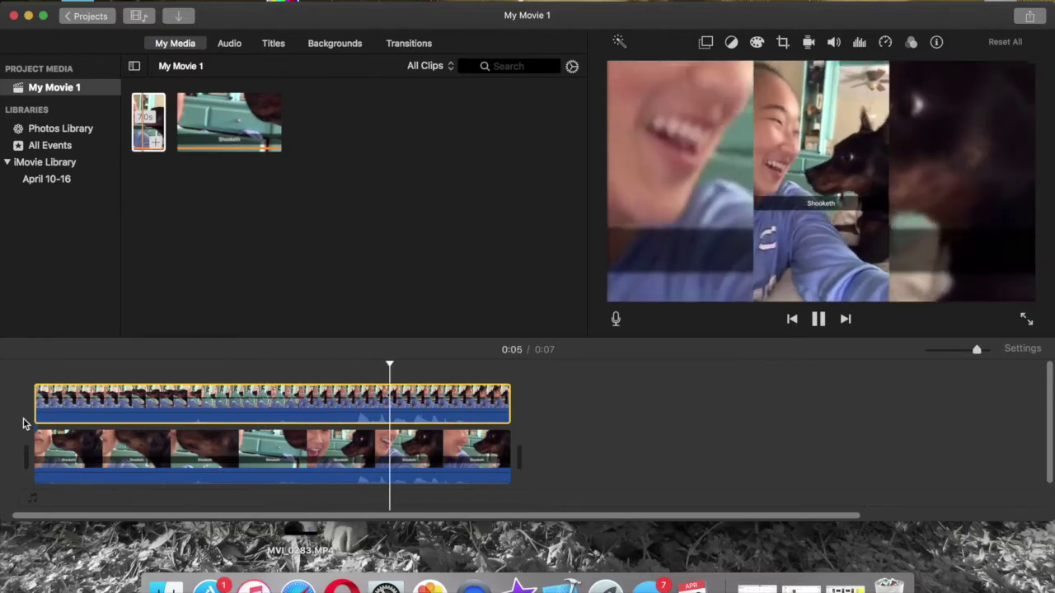
- Return to the project list, confirm the name, and open My Movie 1's options to duplicate it
{"action": "left_click", "coordinate": [92, 20]}
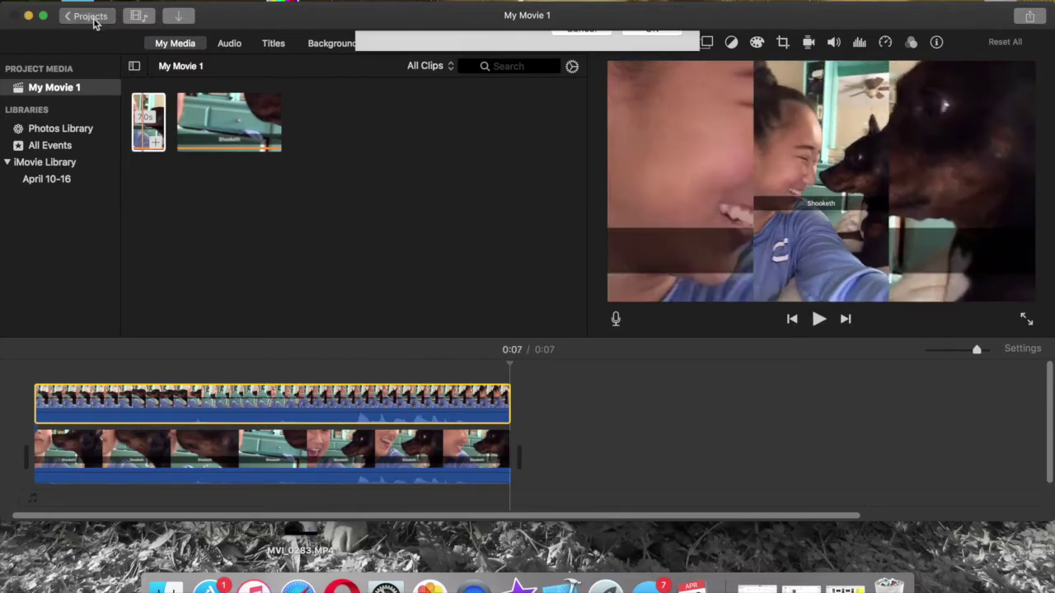
{"action": "left_click", "coordinate": [635, 86]}
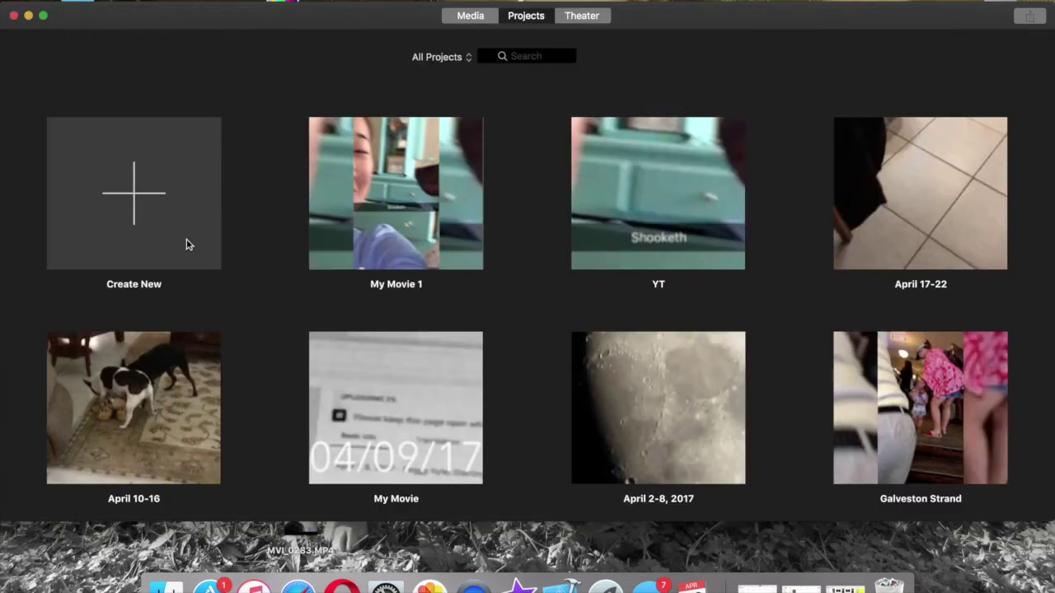
{"action": "left_click", "coordinate": [435, 285]}
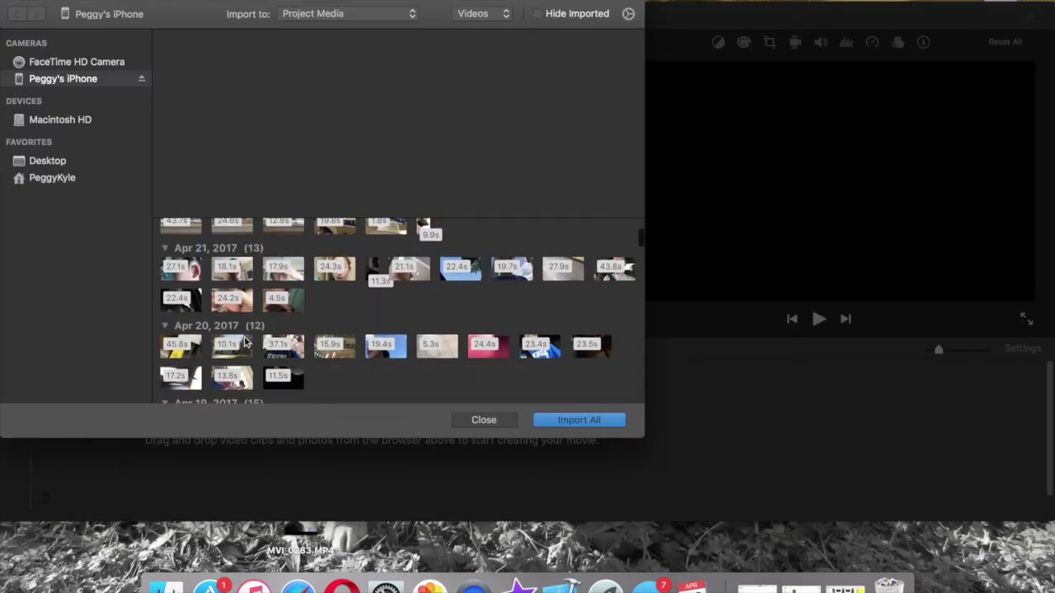
{"action": "scroll", "coordinate": [243, 342], "scroll_direction": "down", "scroll_amount": 10}
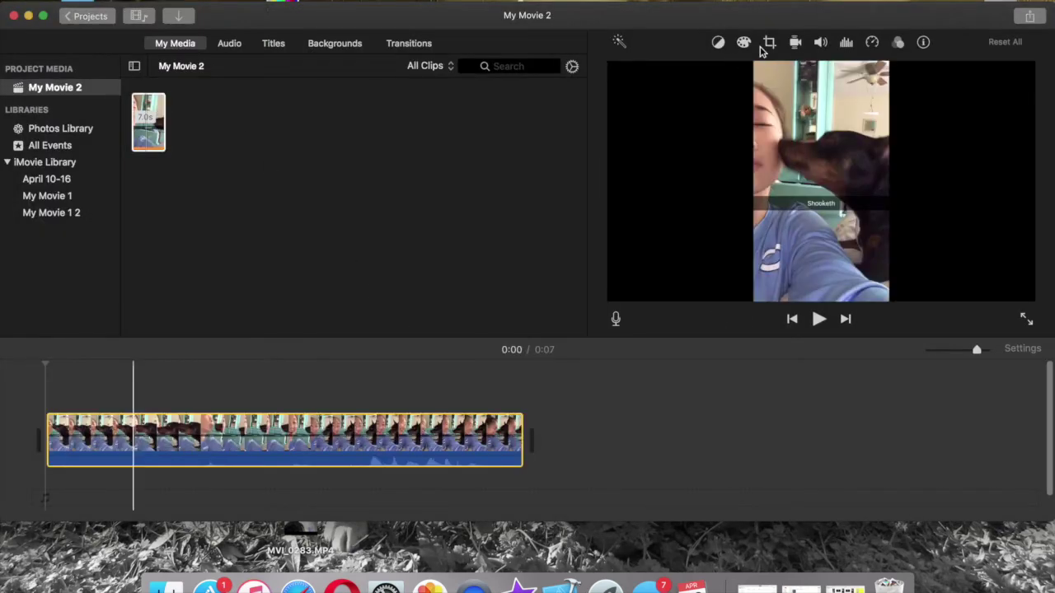
- Apply Crop to Fill and place a Pull Focus title over the clip
{"action": "left_click", "coordinate": [768, 43]}
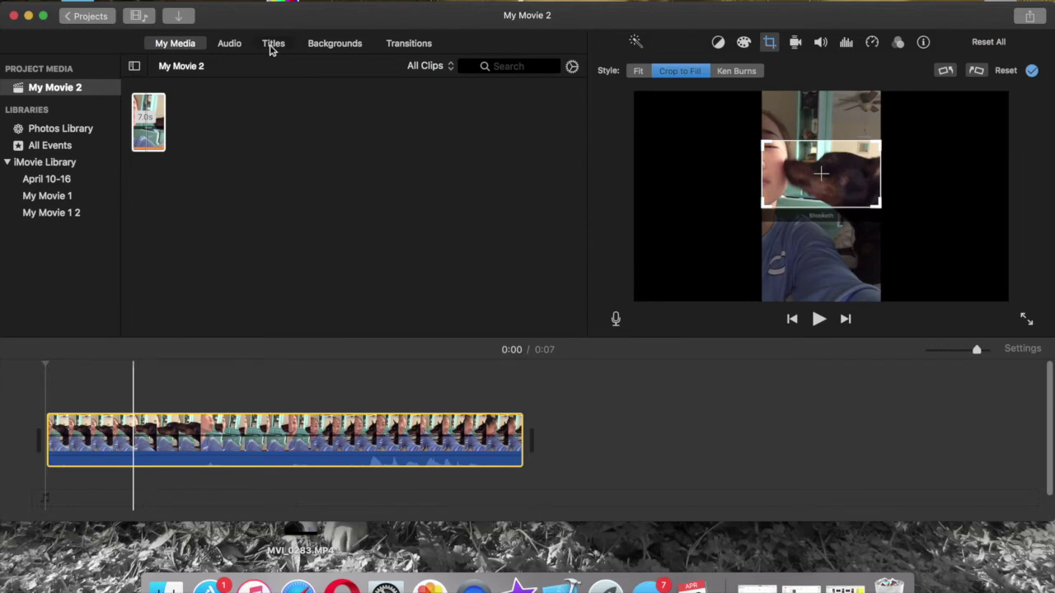
{"action": "left_click", "coordinate": [272, 45]}
{"action": "left_click", "coordinate": [131, 208]}
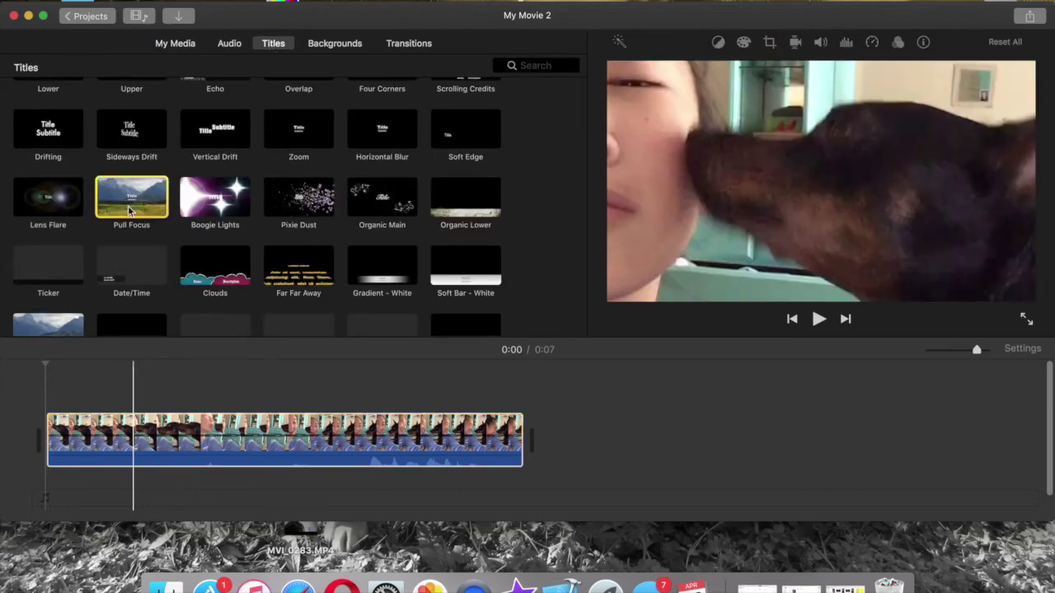
{"action": "left_click_drag", "start_coordinate": [131, 206], "coordinate": [48, 389]}
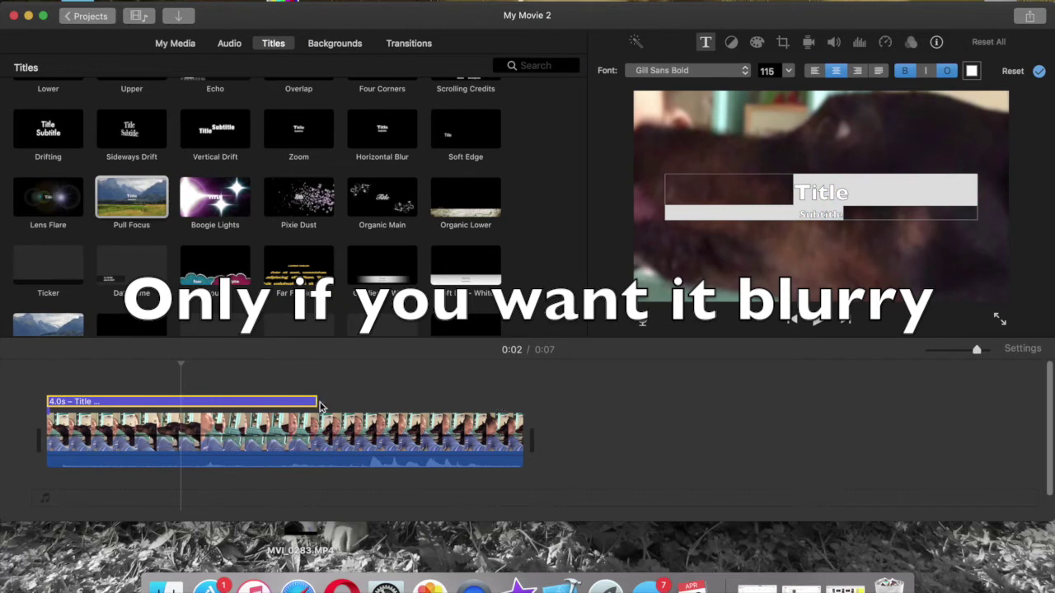
- Stretch the Pull Focus title across the whole 7-second clip and erase its subtitle text
{"action": "left_click_drag", "start_coordinate": [318, 403], "coordinate": [539, 384]}
{"action": "left_click", "coordinate": [459, 400]}
{"action": "left_click", "coordinate": [816, 213]}
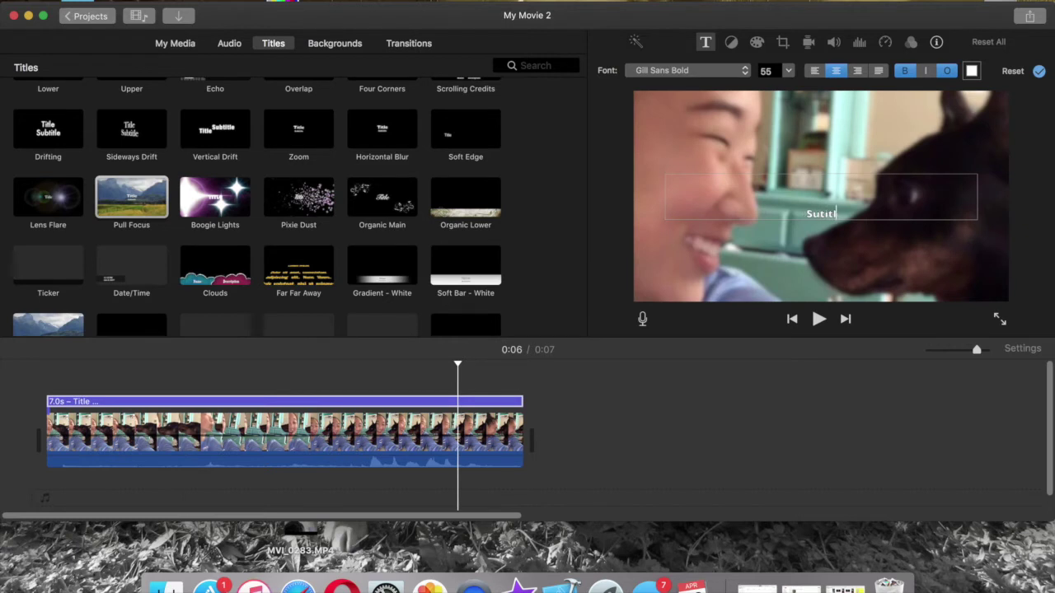
{"action": "key", "text": "BackSpace"}
{"action": "key", "text": "BackSpace"}
{"action": "key", "text": "BackSpace"}
{"action": "key", "text": "BackSpace"}
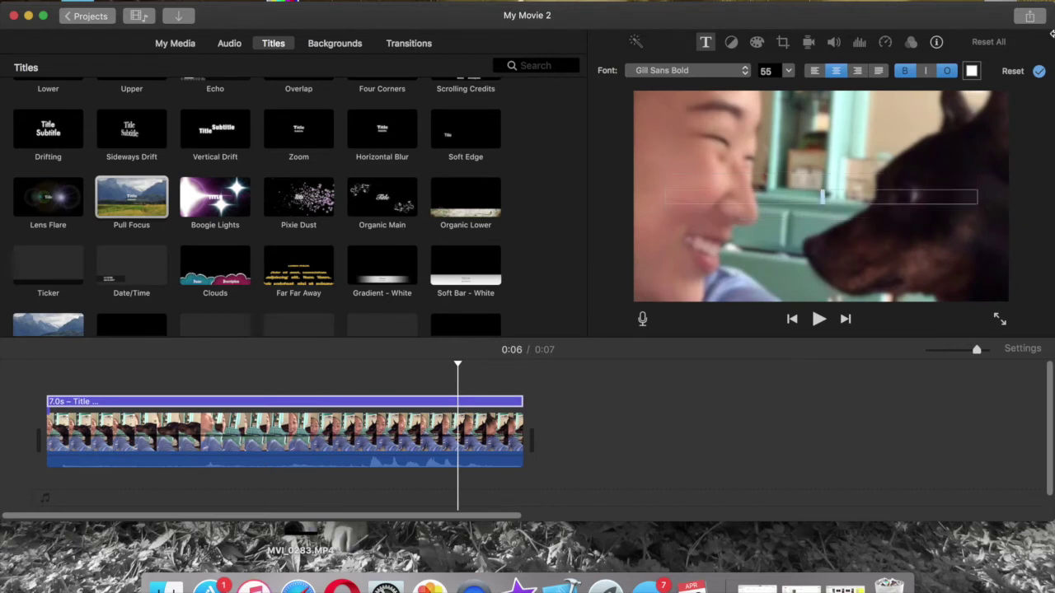
- Back in the project list, create a new empty movie, My Movie 3
{"action": "left_click", "coordinate": [1029, 16]}
{"action": "left_click", "coordinate": [876, 336]}
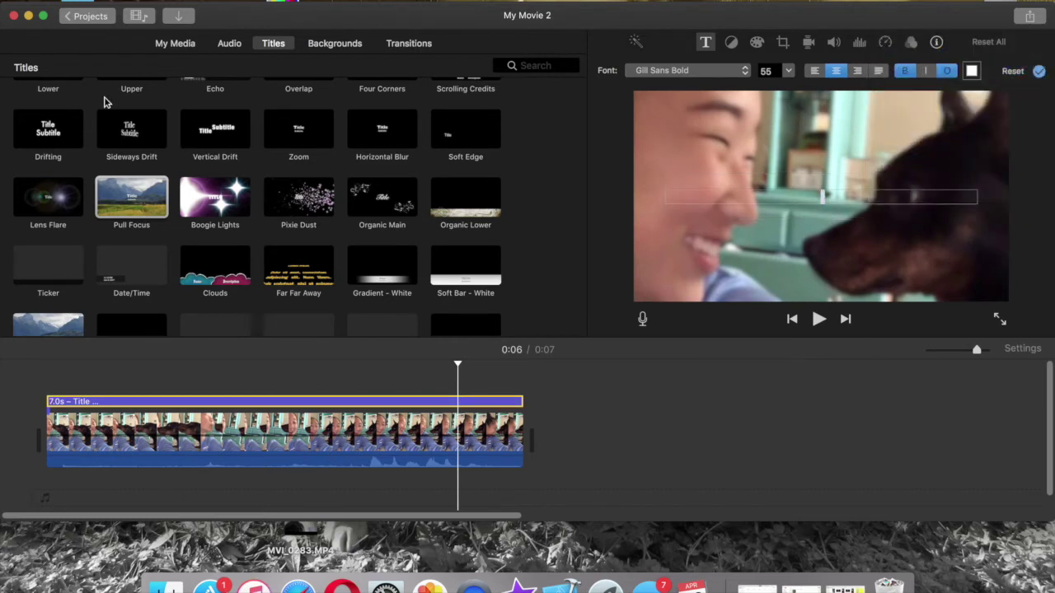
{"action": "left_click", "coordinate": [92, 17]}
{"action": "left_click", "coordinate": [120, 219]}
{"action": "left_click", "coordinate": [128, 273]}
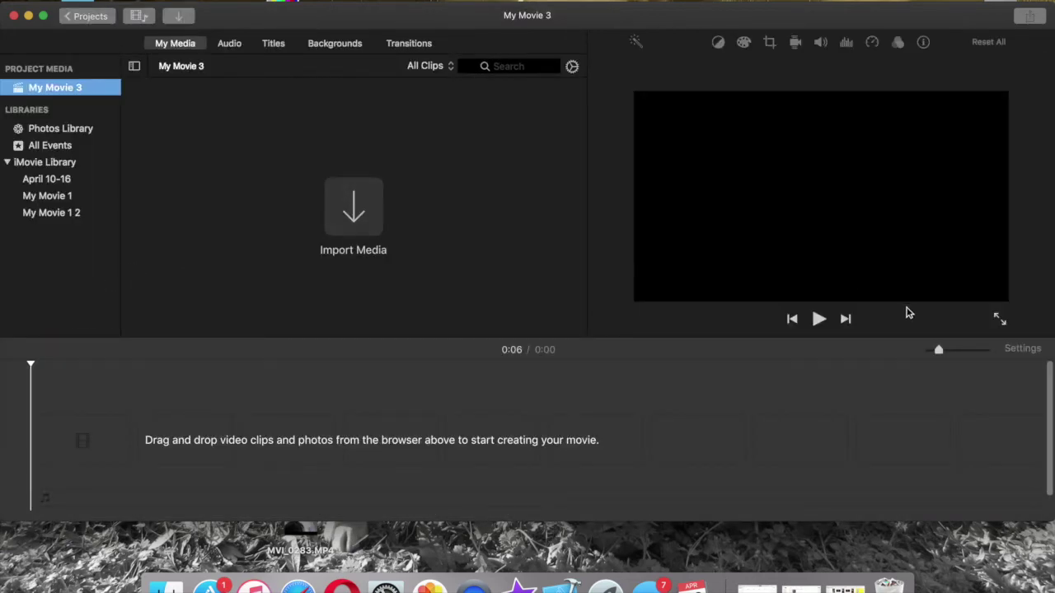
- Narrow the window to reveal the desktop and import the portrait clip
{"action": "left_click_drag", "start_coordinate": [1015, 245], "coordinate": [942, 246]}
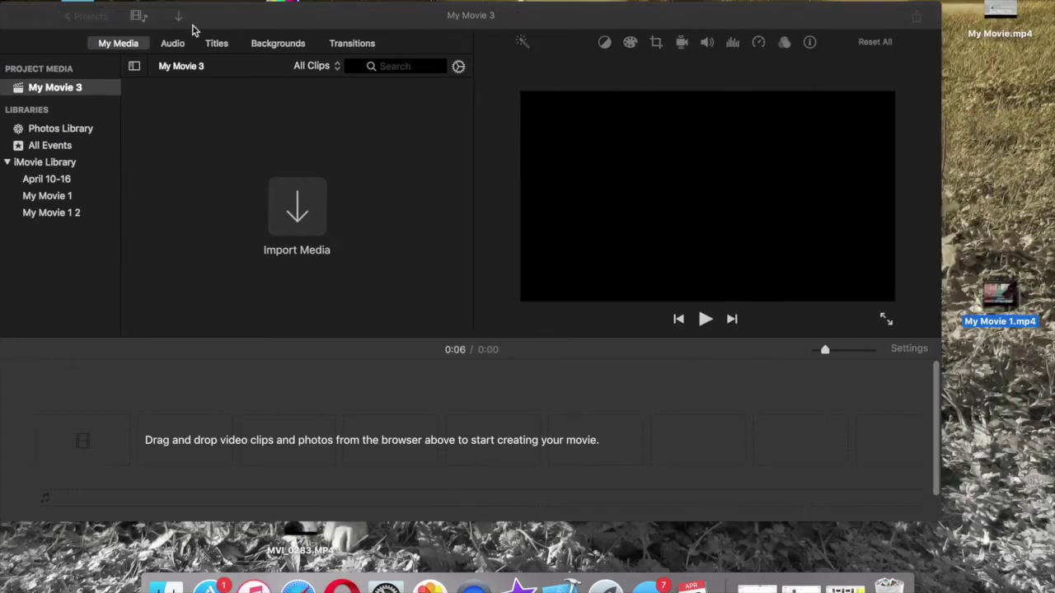
{"action": "left_click", "coordinate": [183, 20]}
{"action": "scroll", "coordinate": [268, 293], "scroll_direction": "down", "scroll_amount": 5}
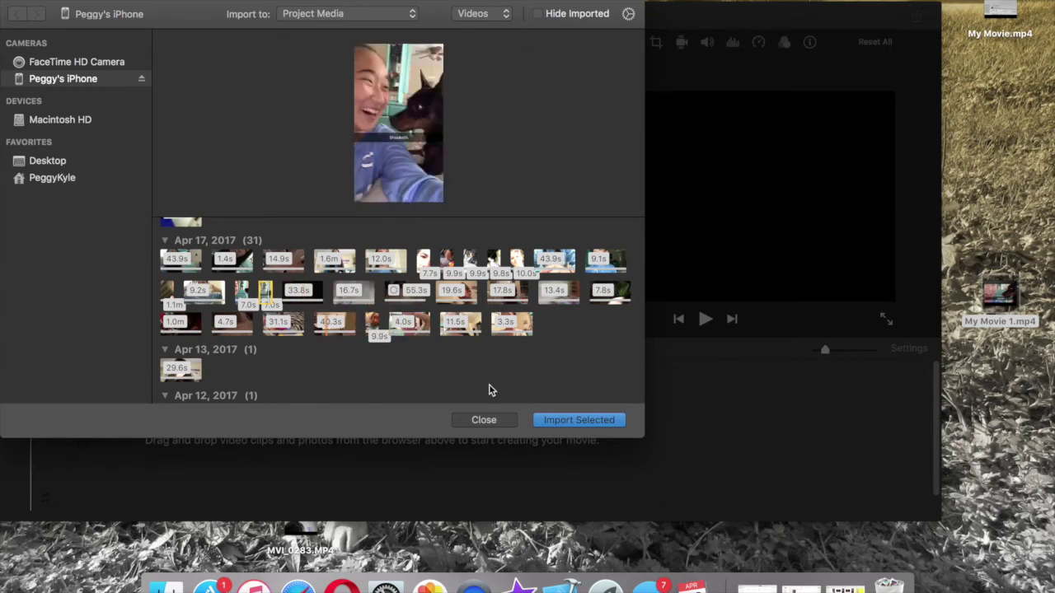
{"action": "left_click", "coordinate": [579, 419]}
- Add My Movie 1.mp4 to the timeline, stack the portrait clip above it, and play
{"action": "left_click_drag", "start_coordinate": [985, 309], "coordinate": [60, 452]}
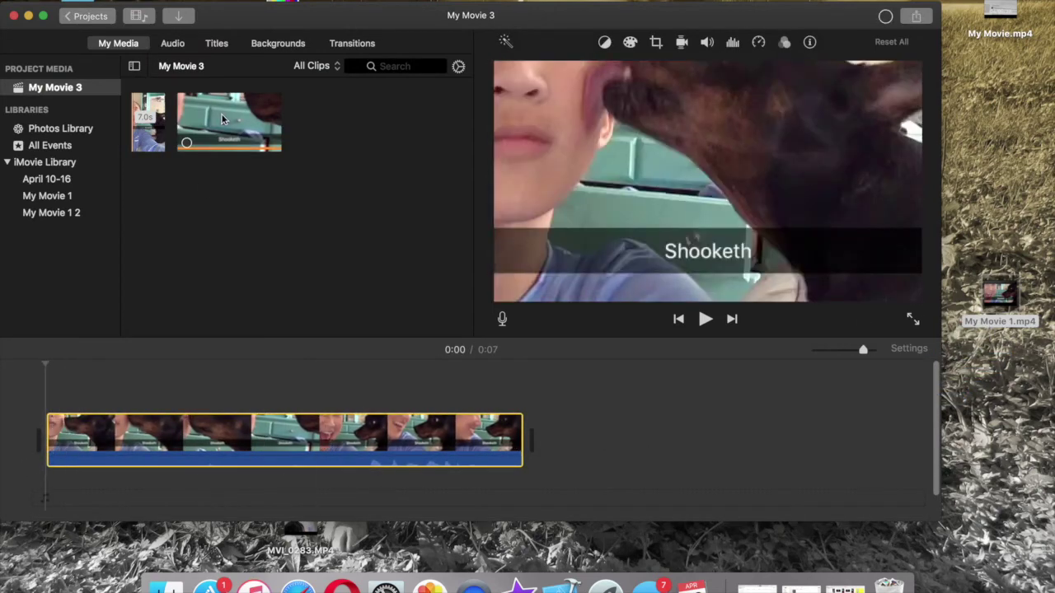
{"action": "left_click_drag", "start_coordinate": [148, 122], "coordinate": [36, 384]}
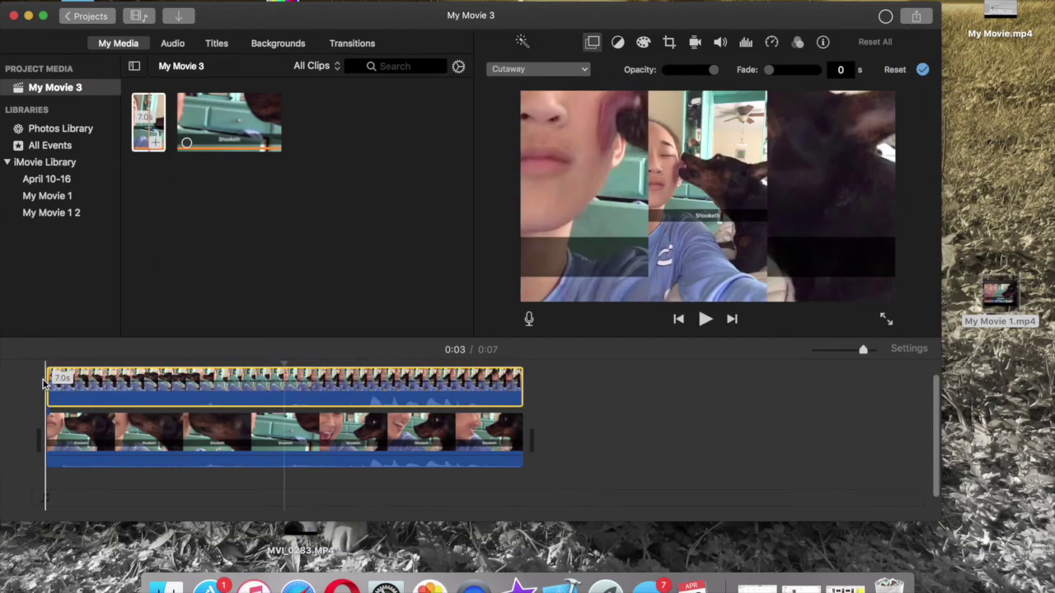
{"action": "key", "text": "space"}
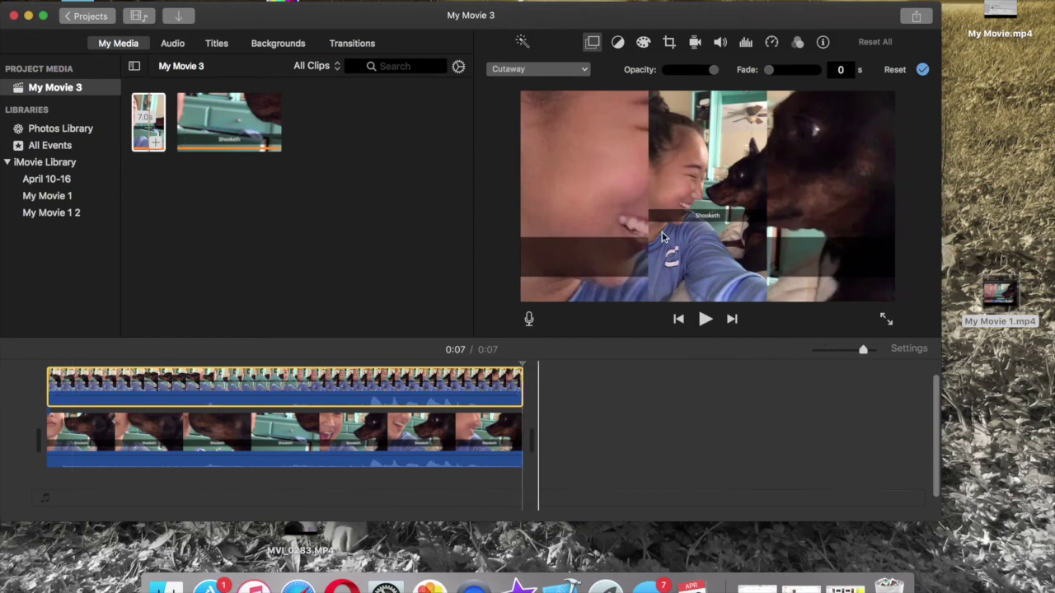
{"action": "left_click", "coordinate": [917, 17]}
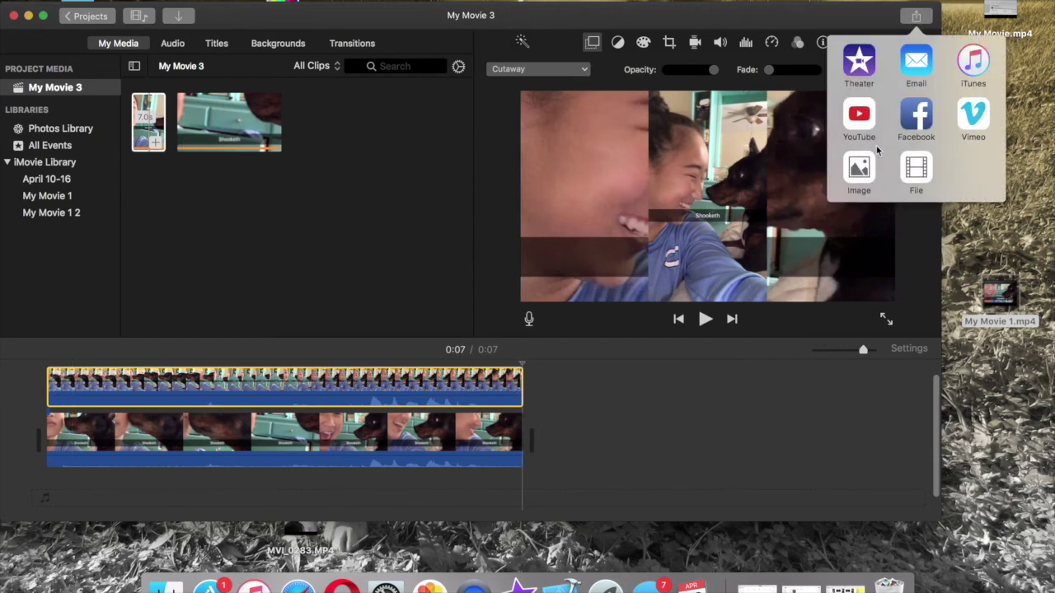
- Close the sharing destinations popover
{"action": "key", "text": "Escape"}
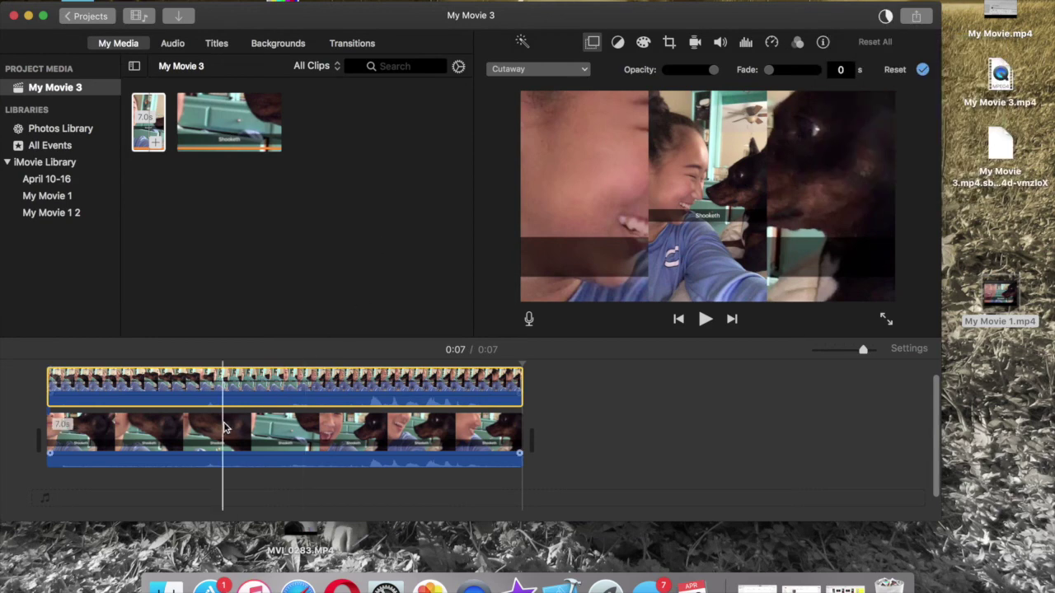